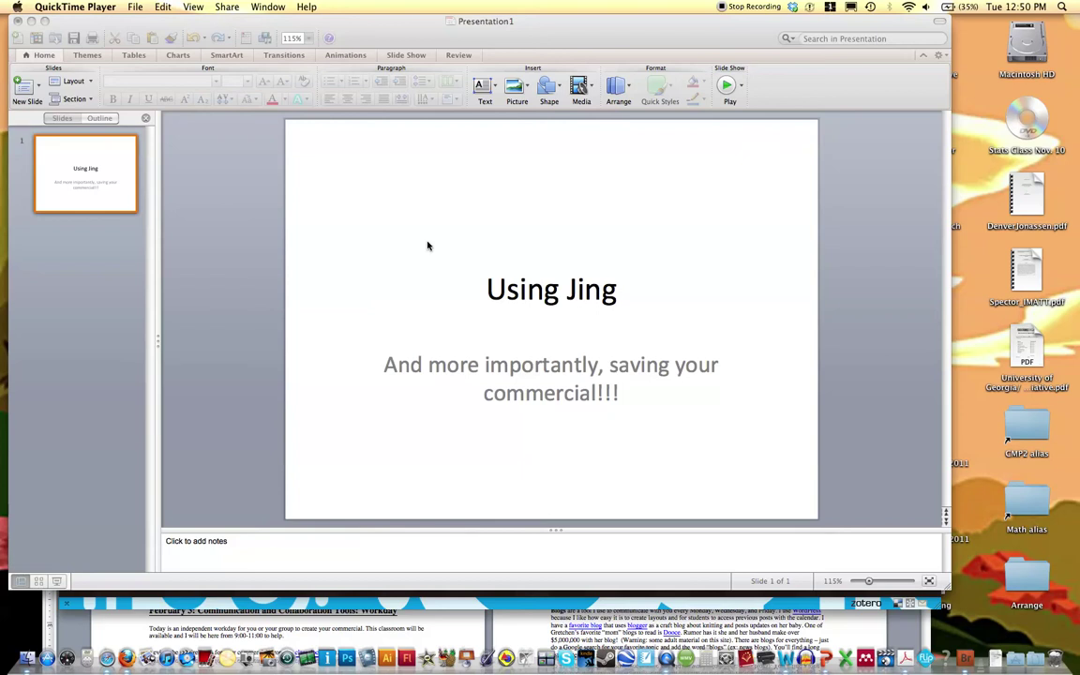
Mark an 825 x 618 Jing capture region around the PowerPoint slide
click(1073, 26)
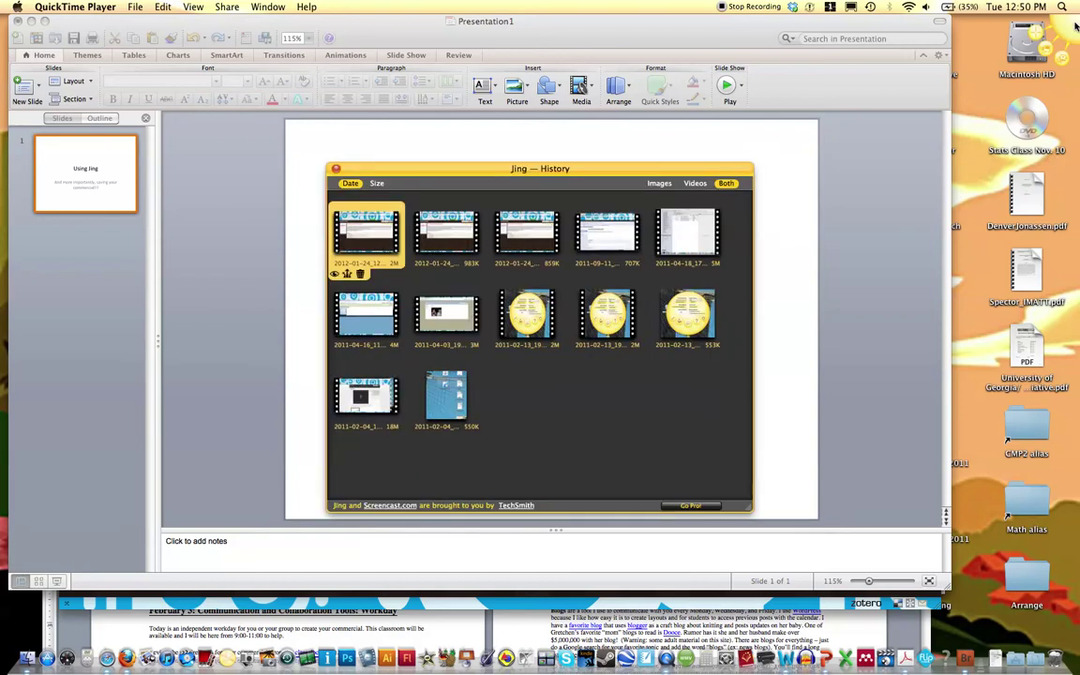
click(928, 36)
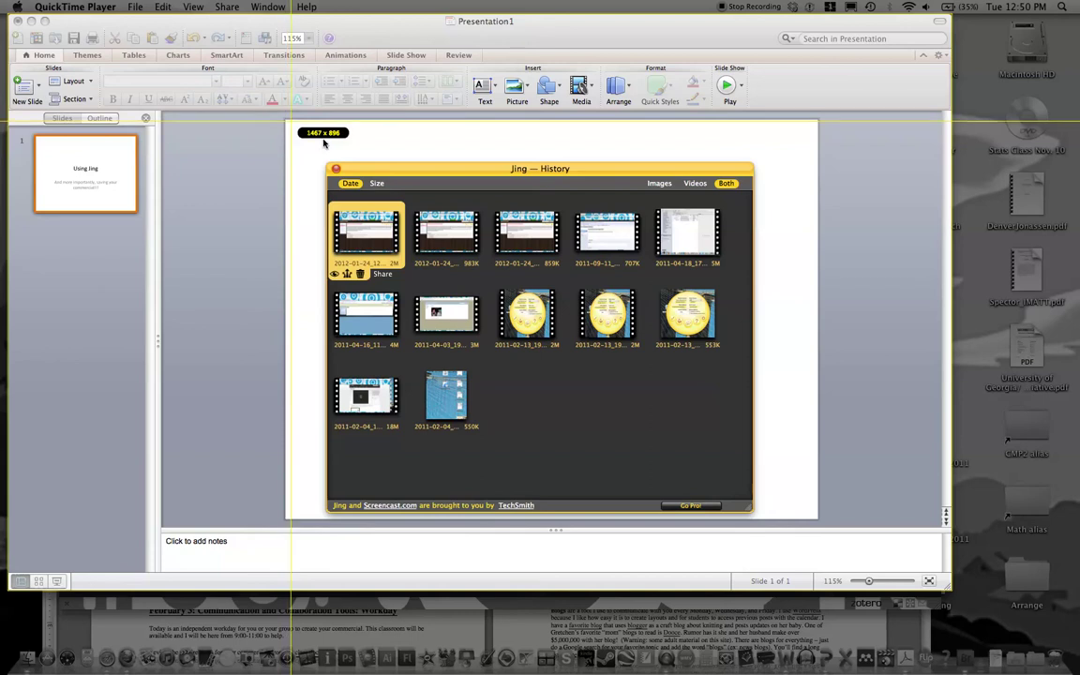
drag(287, 120, 818, 521)
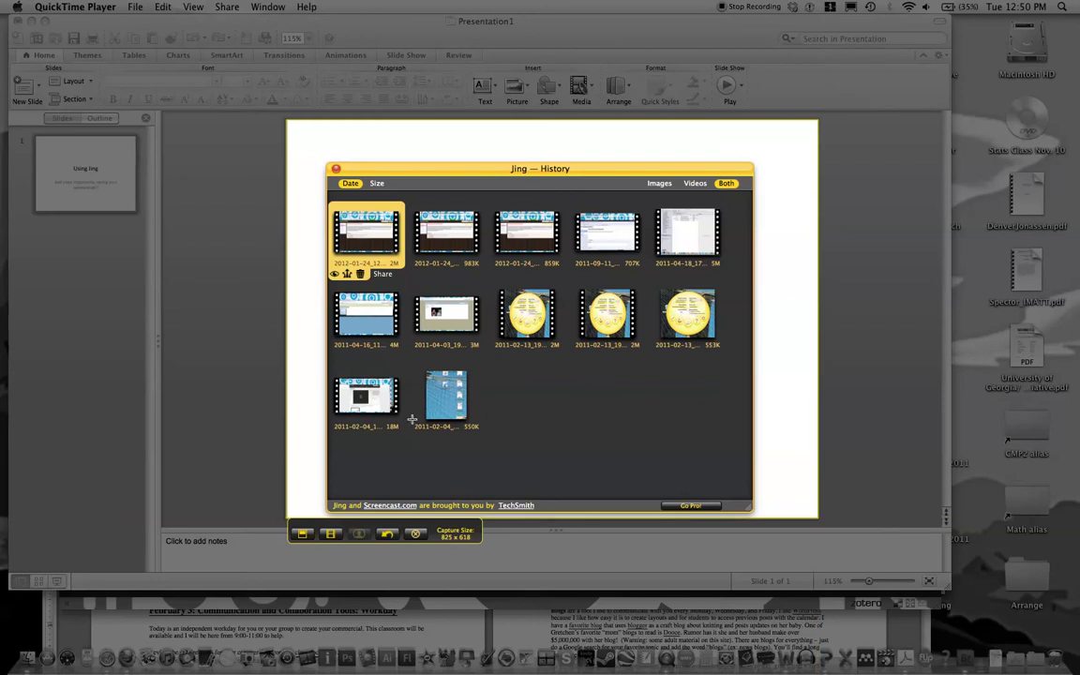
Record the slide area, close Jing History, and pause after about 11 seconds
click(330, 534)
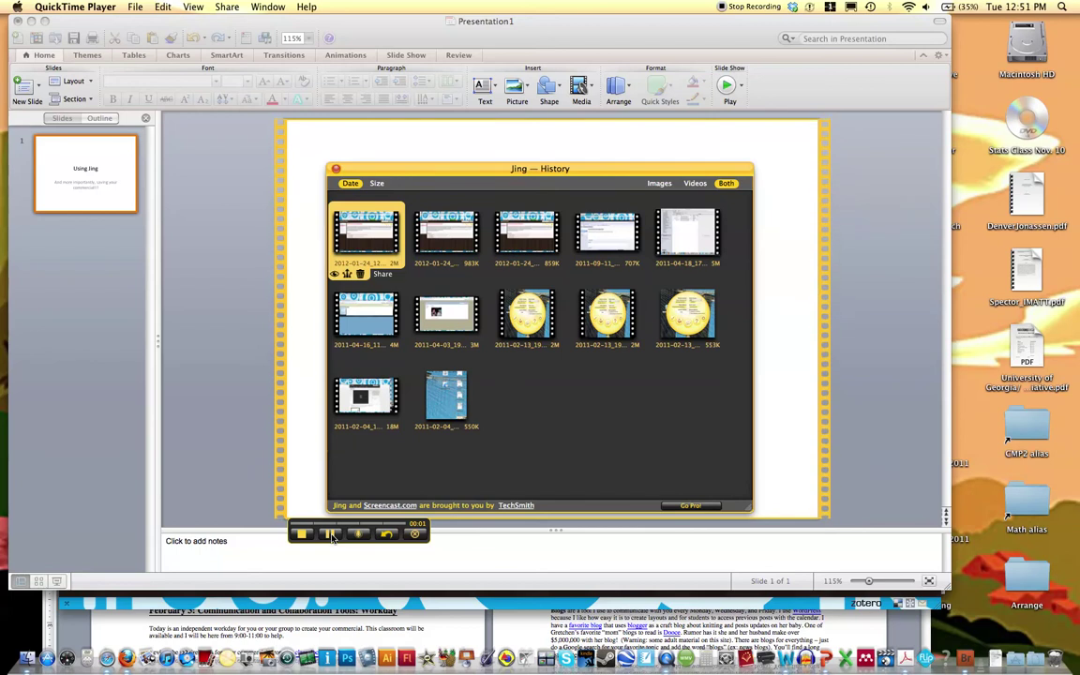
click(336, 170)
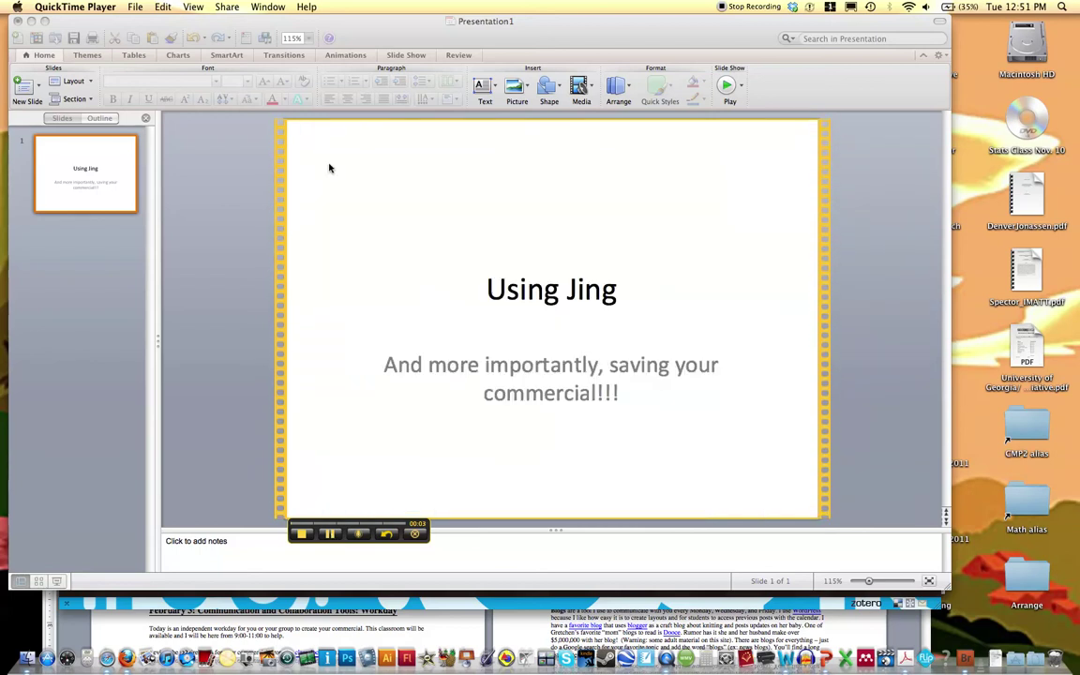
click(333, 537)
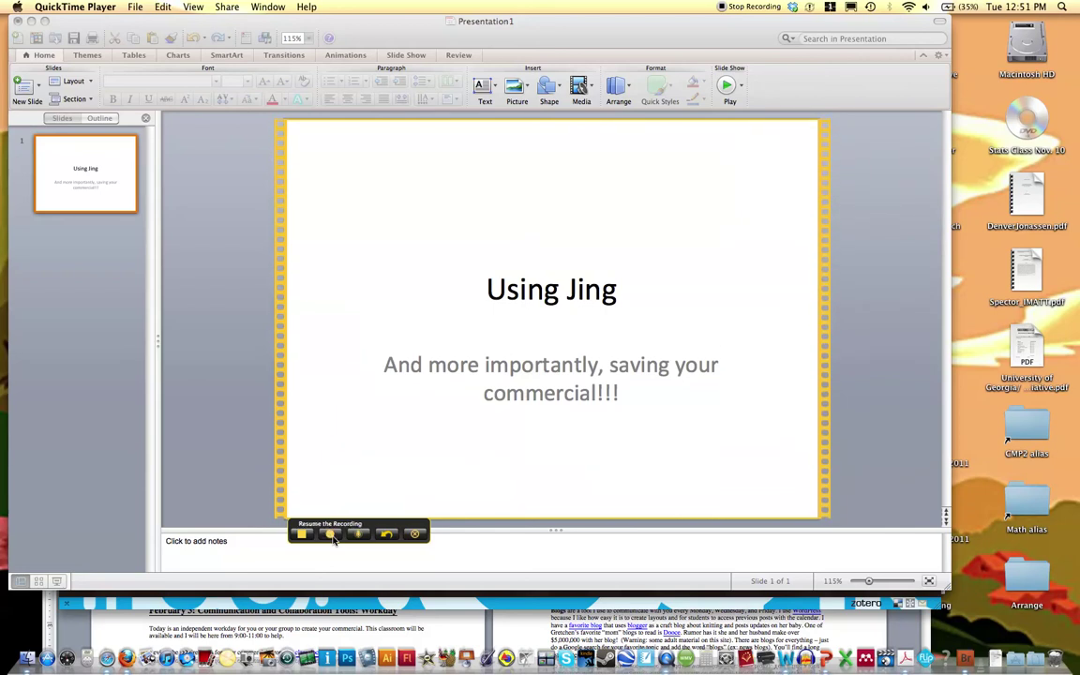
Add a new slide after the title slide titled 'About best uses for Skype'
click(332, 537)
click(100, 252)
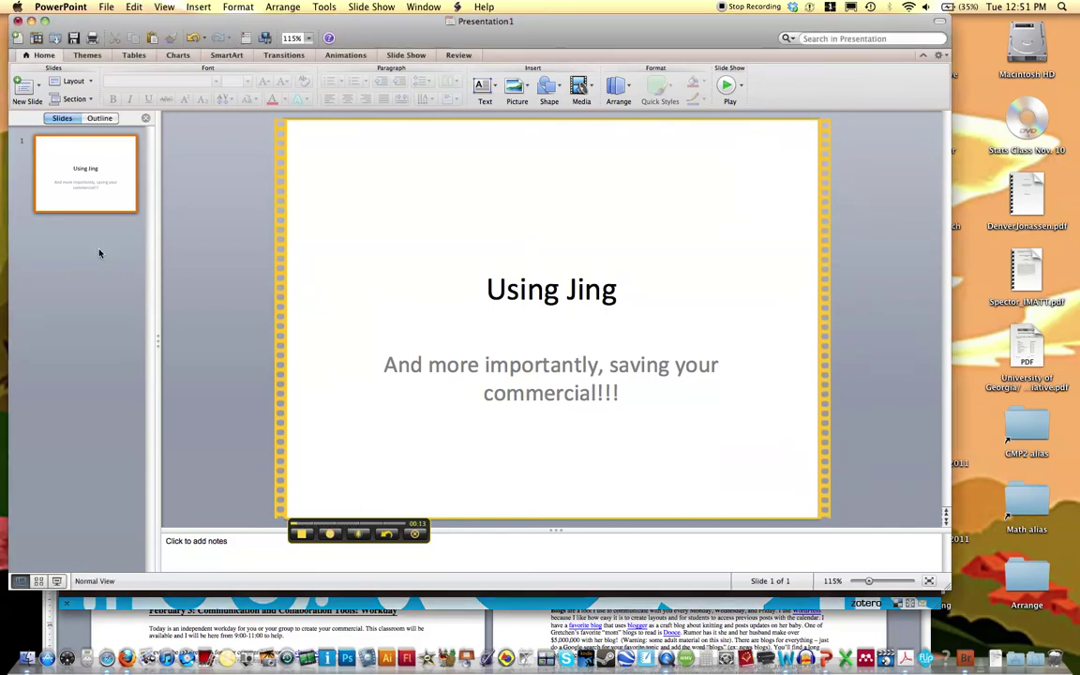
click(26, 97)
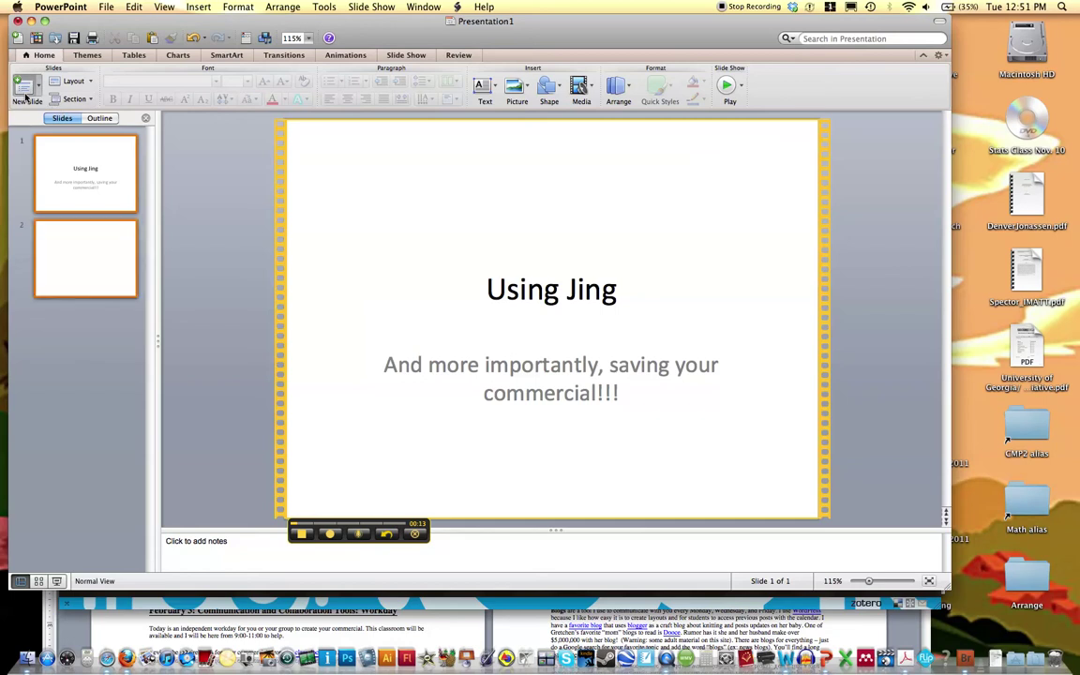
click(480, 173)
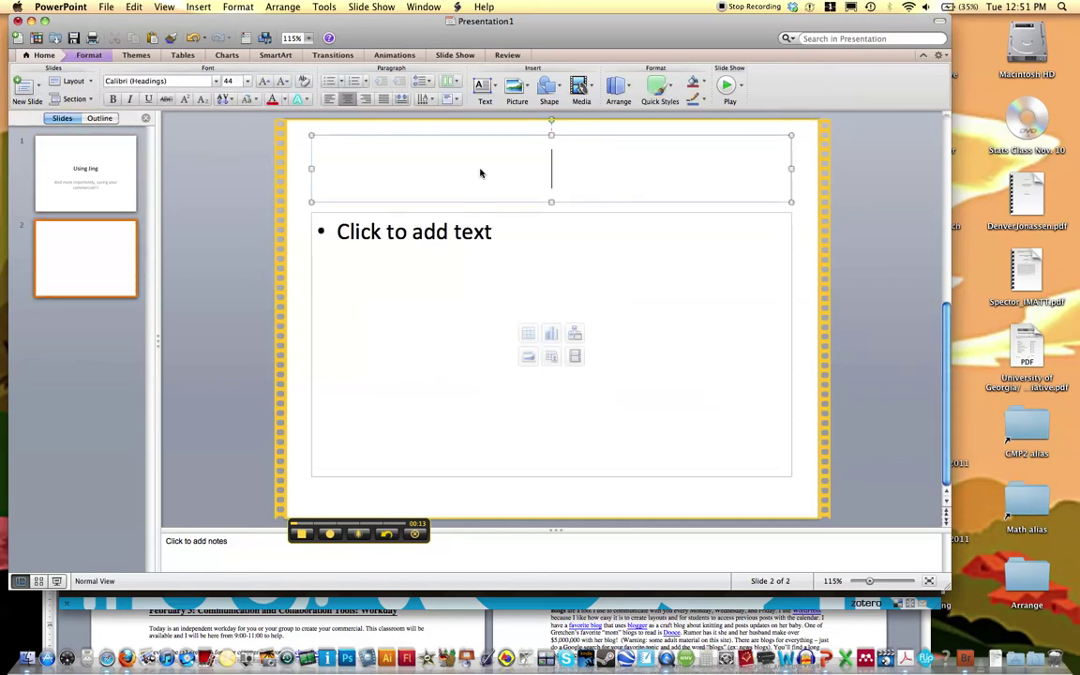
text(About b)
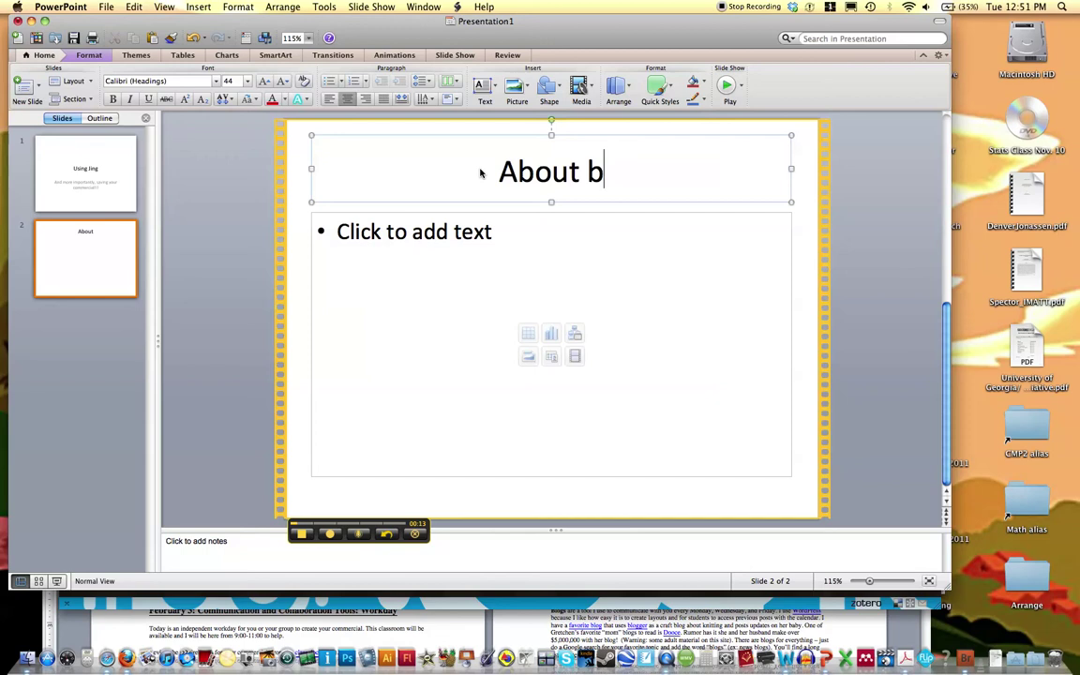
text(est uses fo)
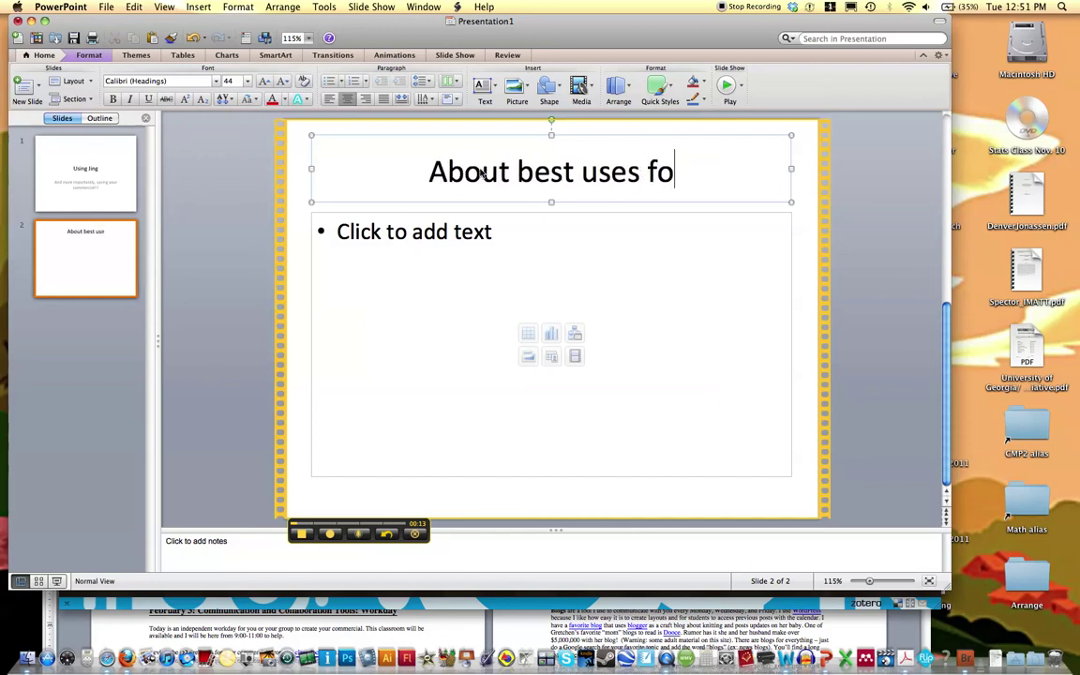
text(r Sky[e)
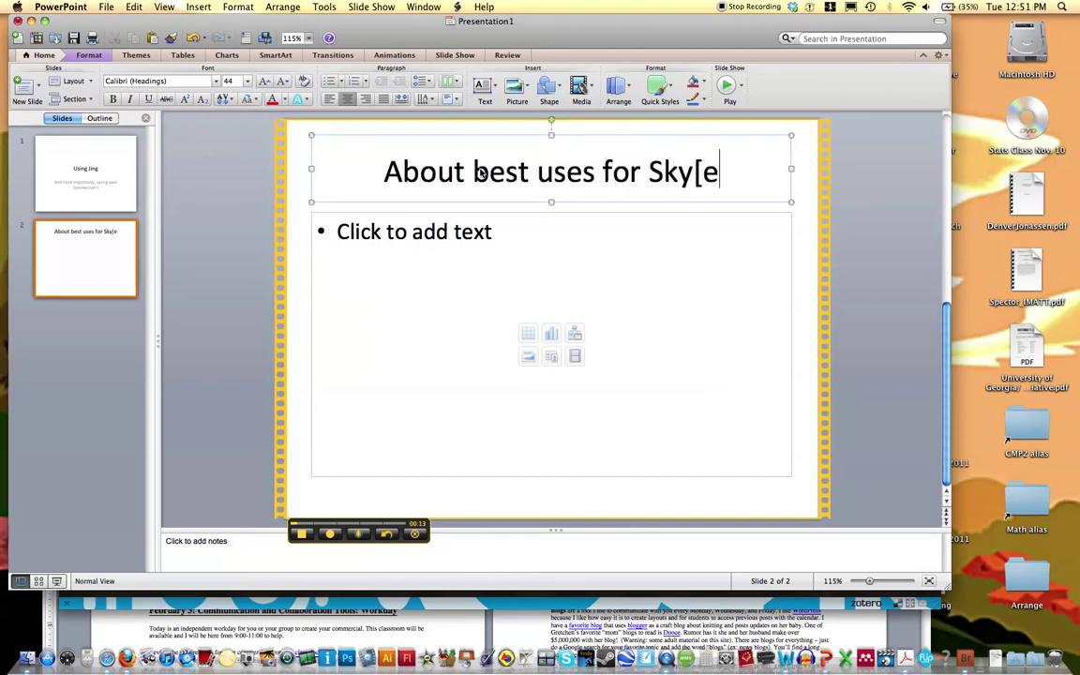
key(BackSpace)
key(BackSpace)
text(pe)
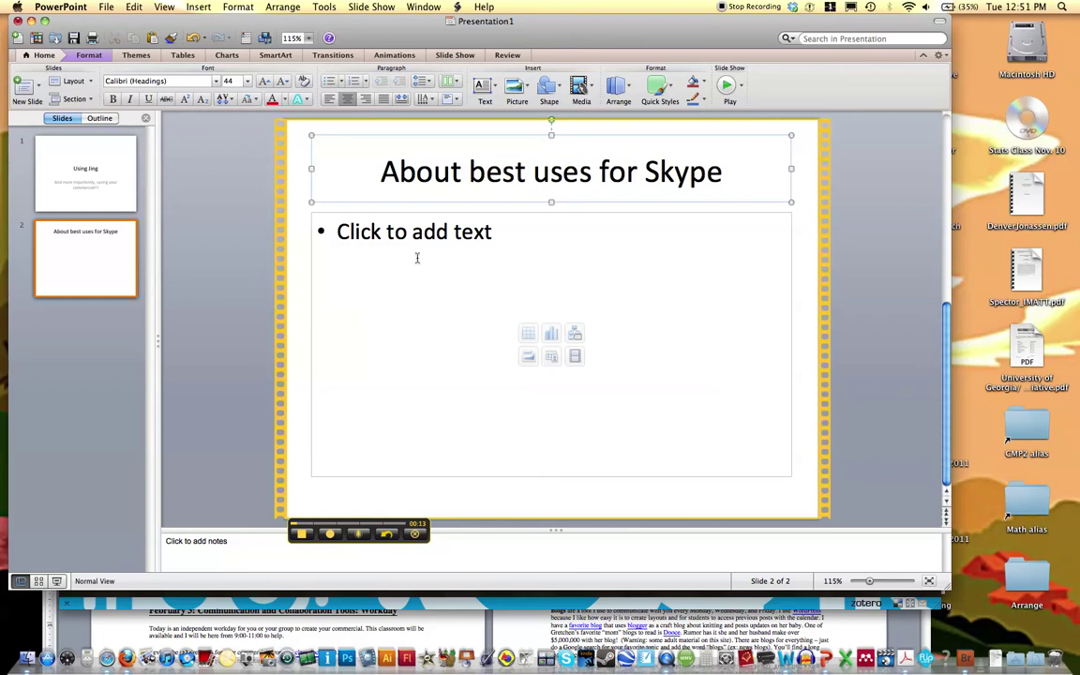
Resume the Jing recording briefly, then pause it again
click(328, 534)
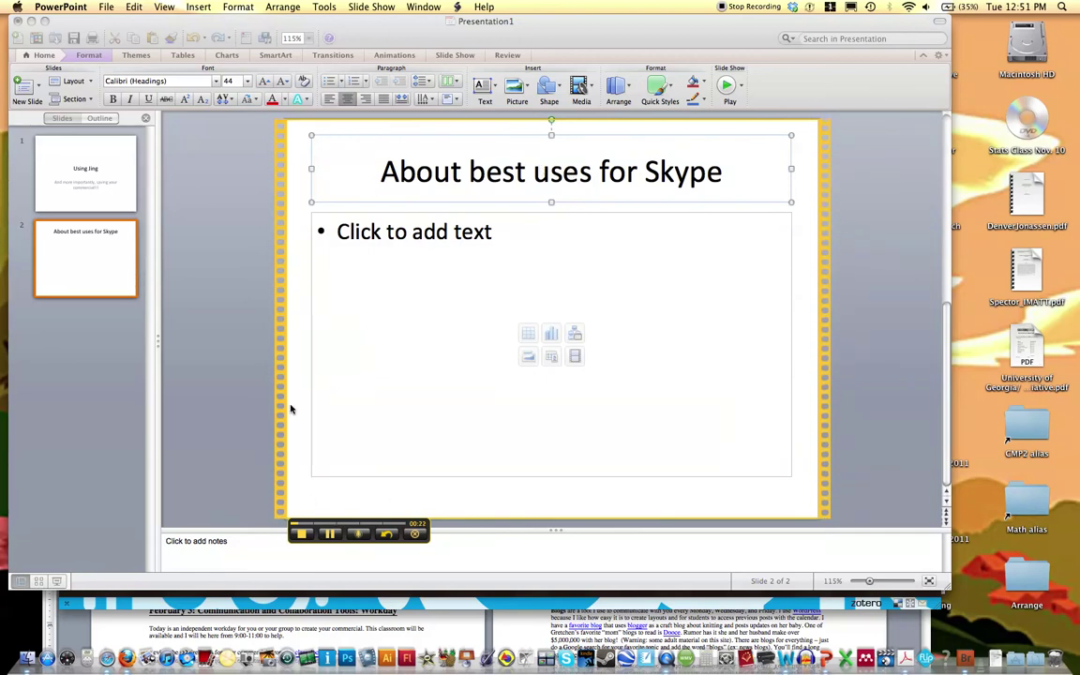
click(296, 480)
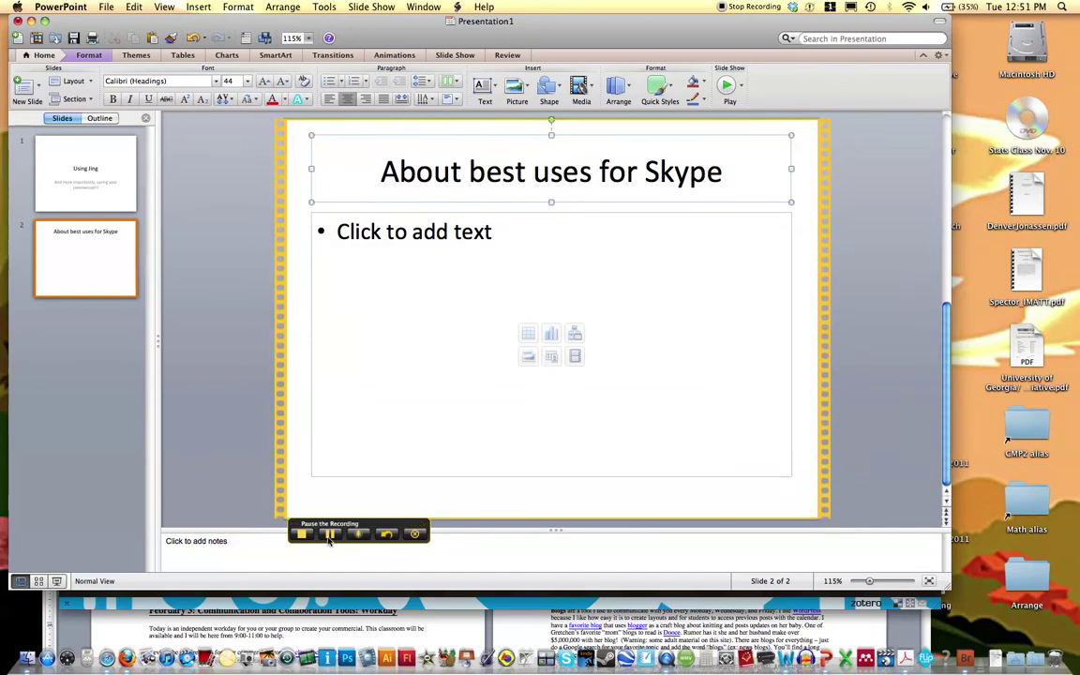
click(329, 534)
click(300, 373)
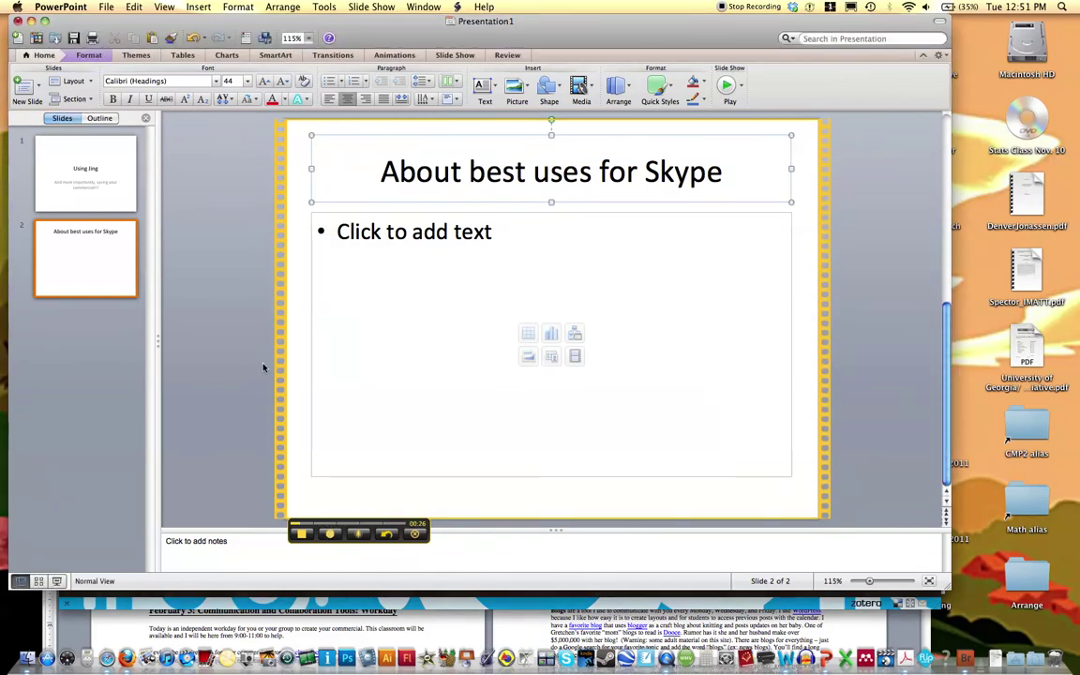
Delete slide 2's body text box, then resume and finish the Jing recording
click(263, 368)
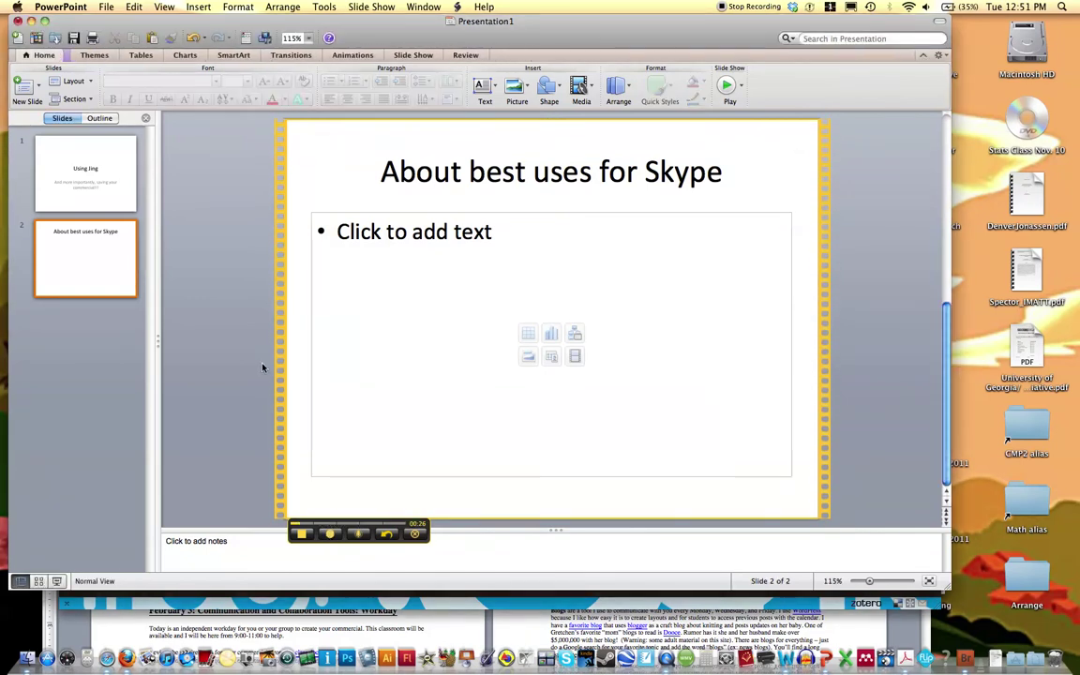
click(320, 211)
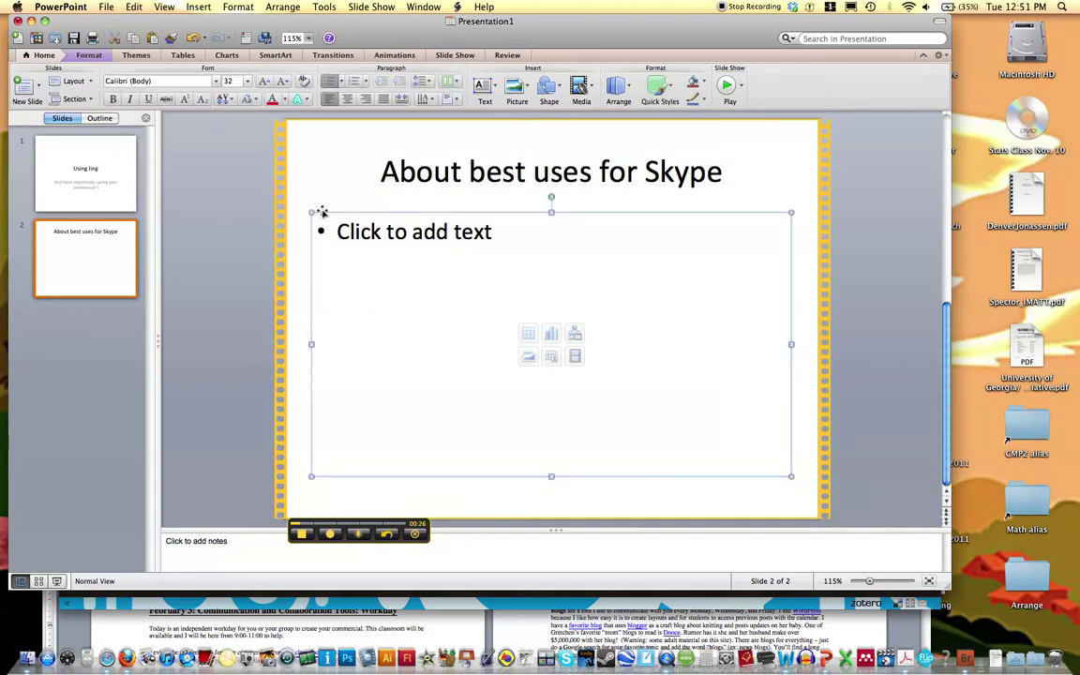
key(BackSpace)
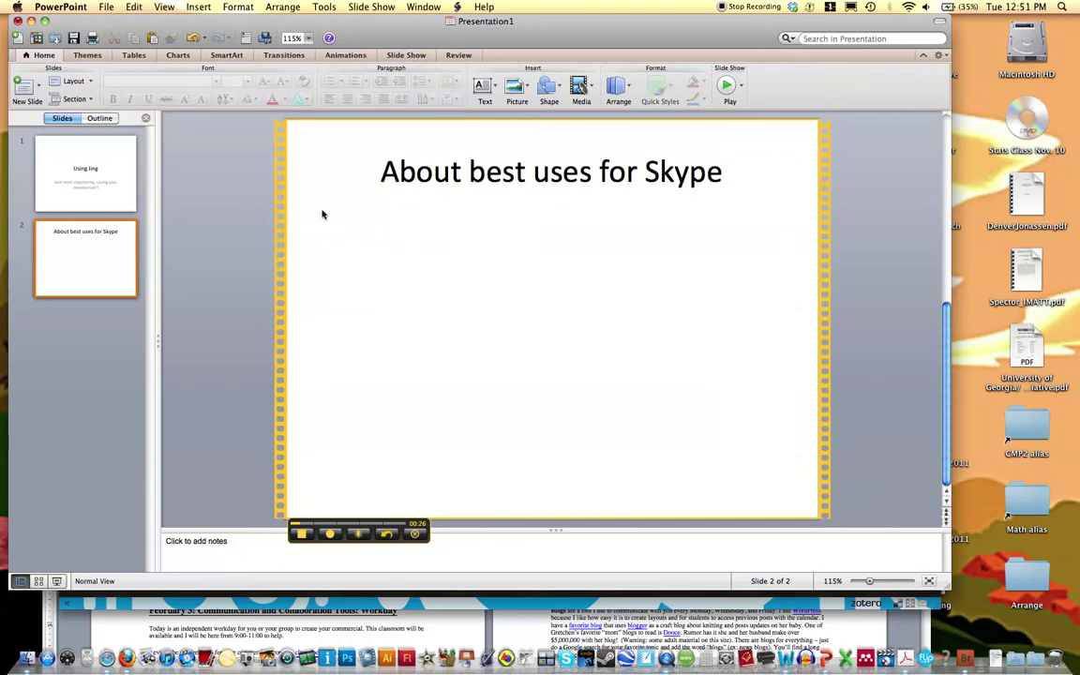
click(328, 534)
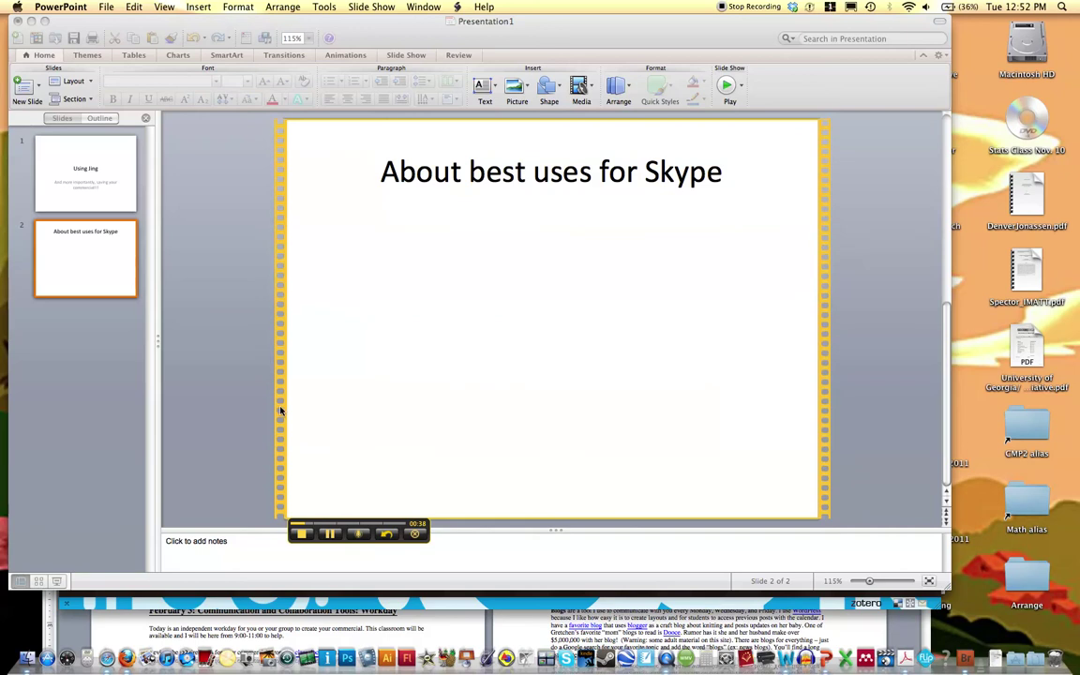
click(301, 534)
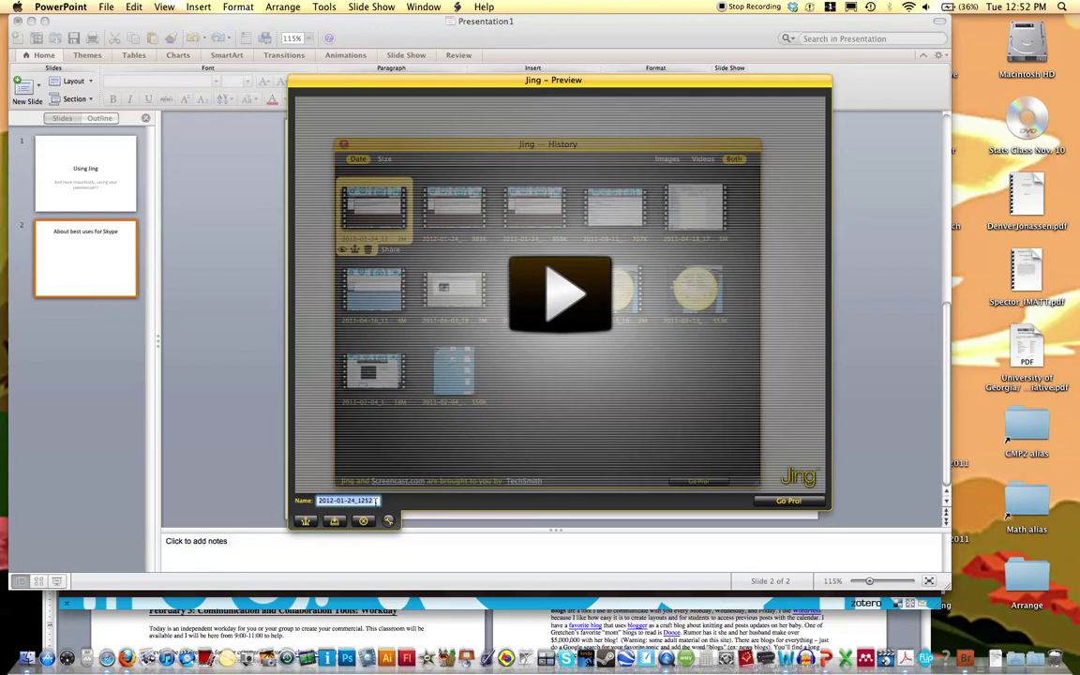
Name the capture with a person's name followed by 'Commercial_Skype'
text(Ke)
text(ri Commercial_Skype)
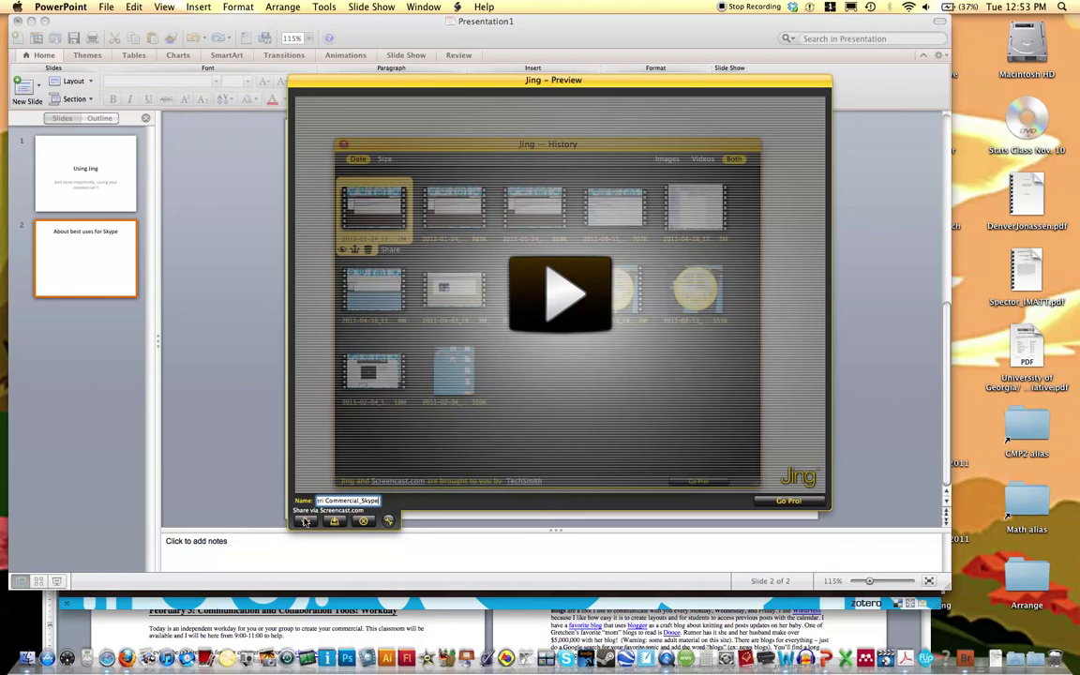
Share the video to Screencast.com, allowing keychain access, and dismiss the Uploaded notice
click(304, 521)
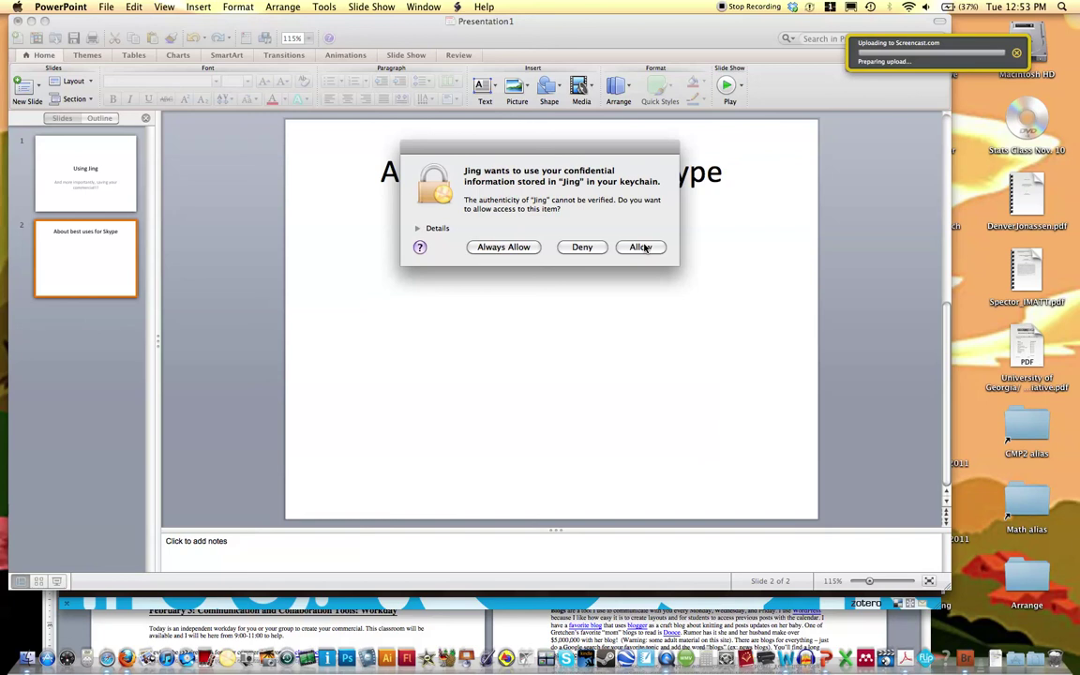
click(641, 248)
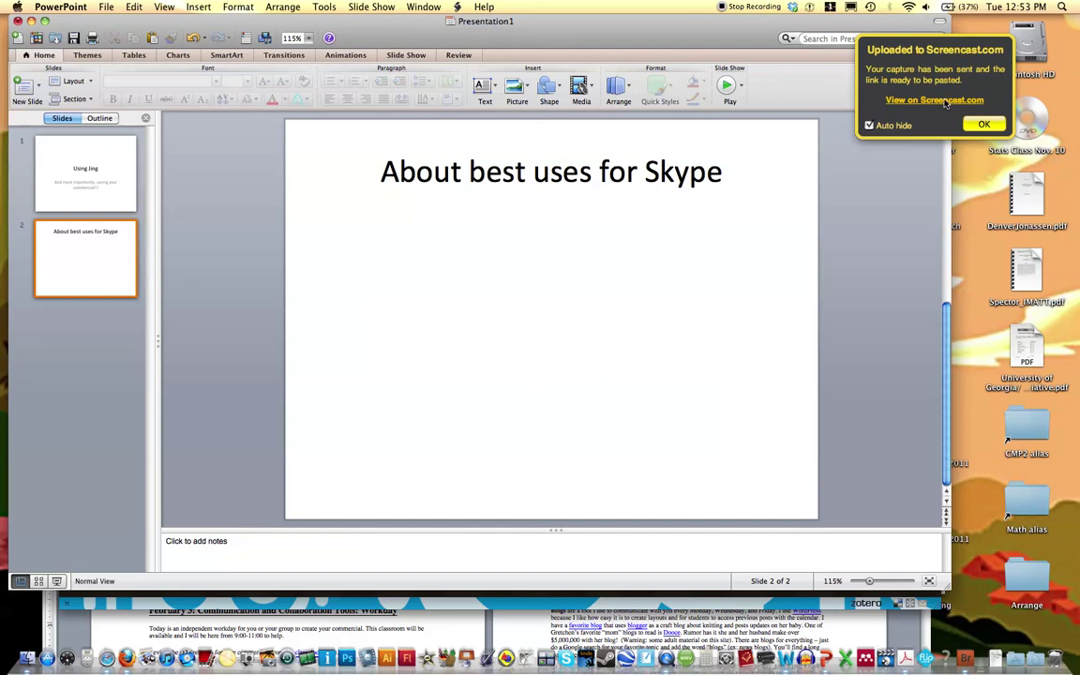
click(985, 125)
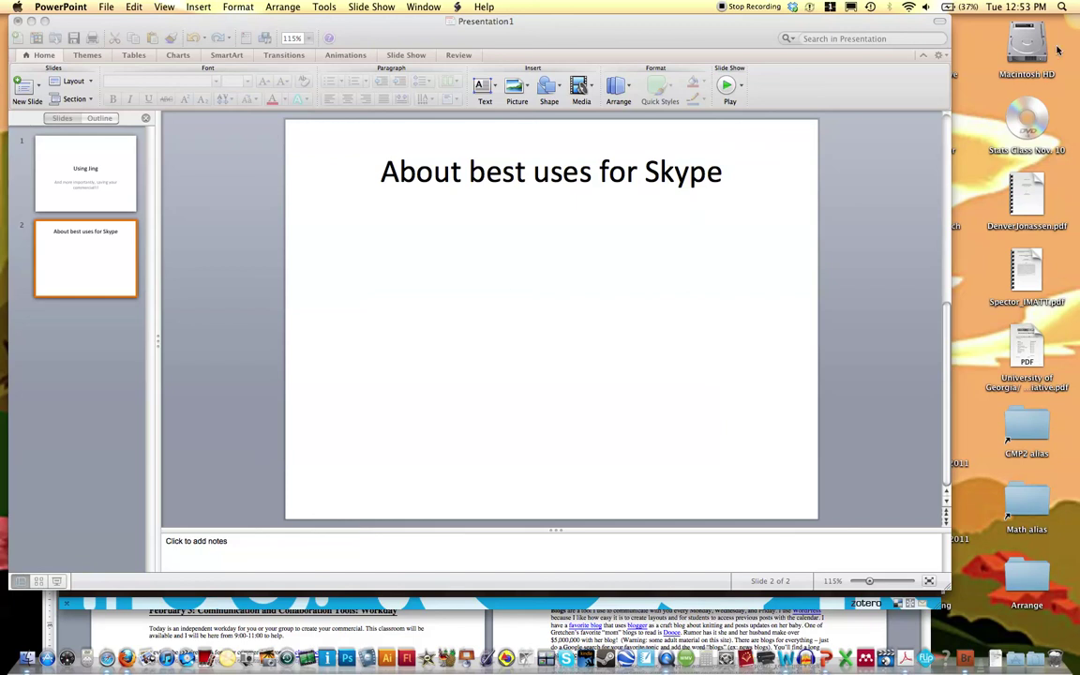
mouse_move(1070, 22)
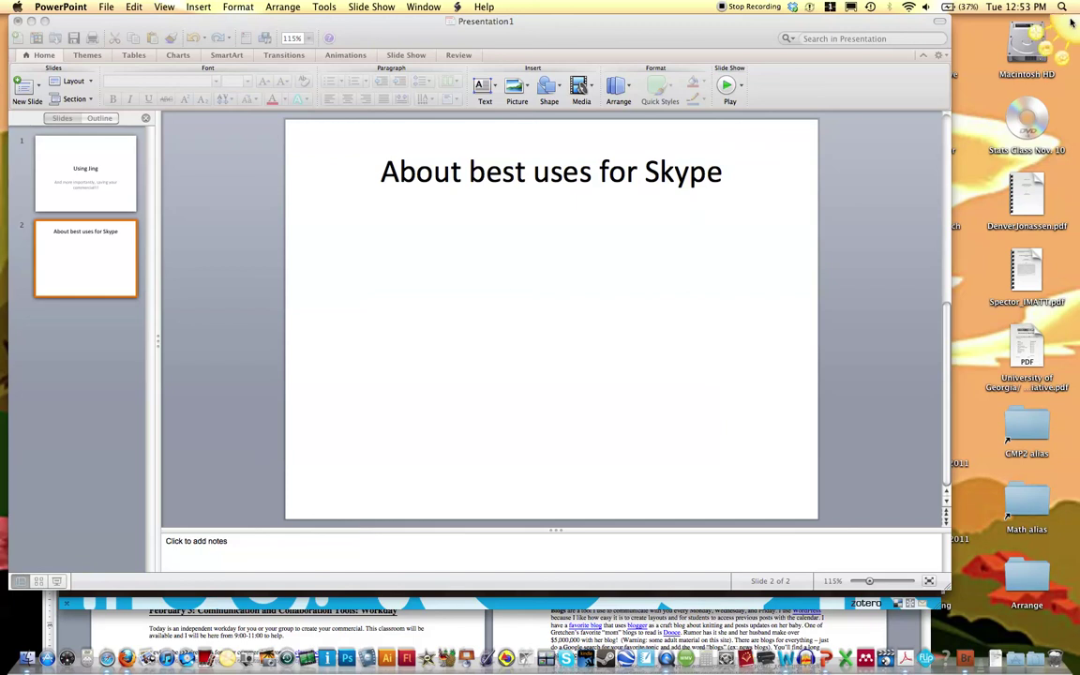
Re-share the newest History capture to Screencast.com, allowing keychain access
click(1037, 60)
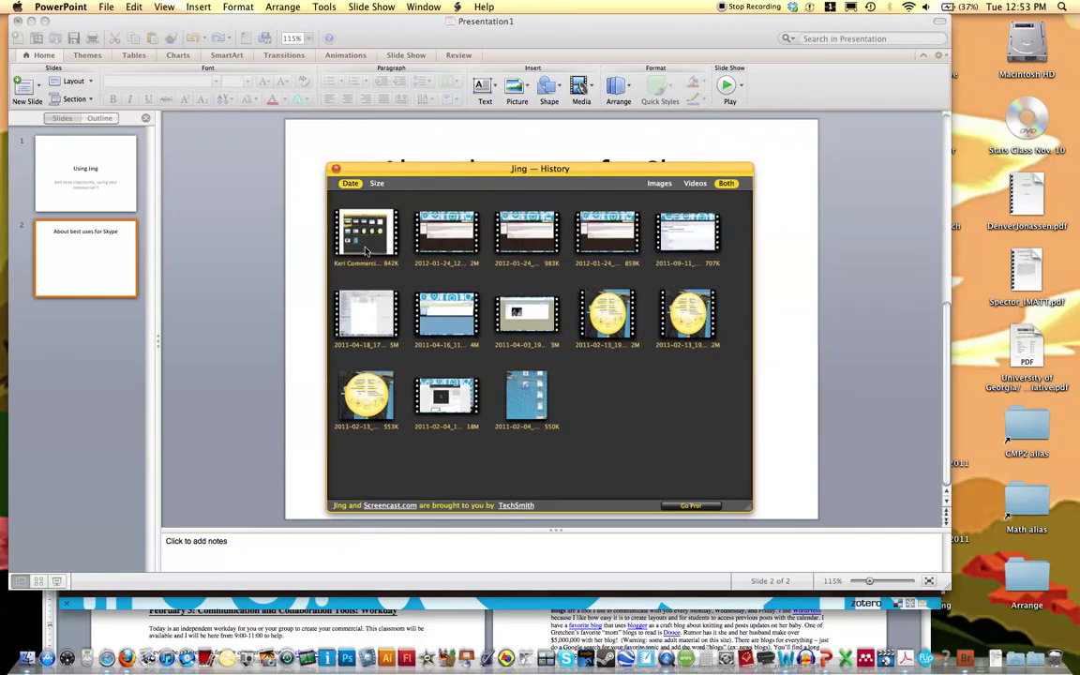
mouse_move(366, 234)
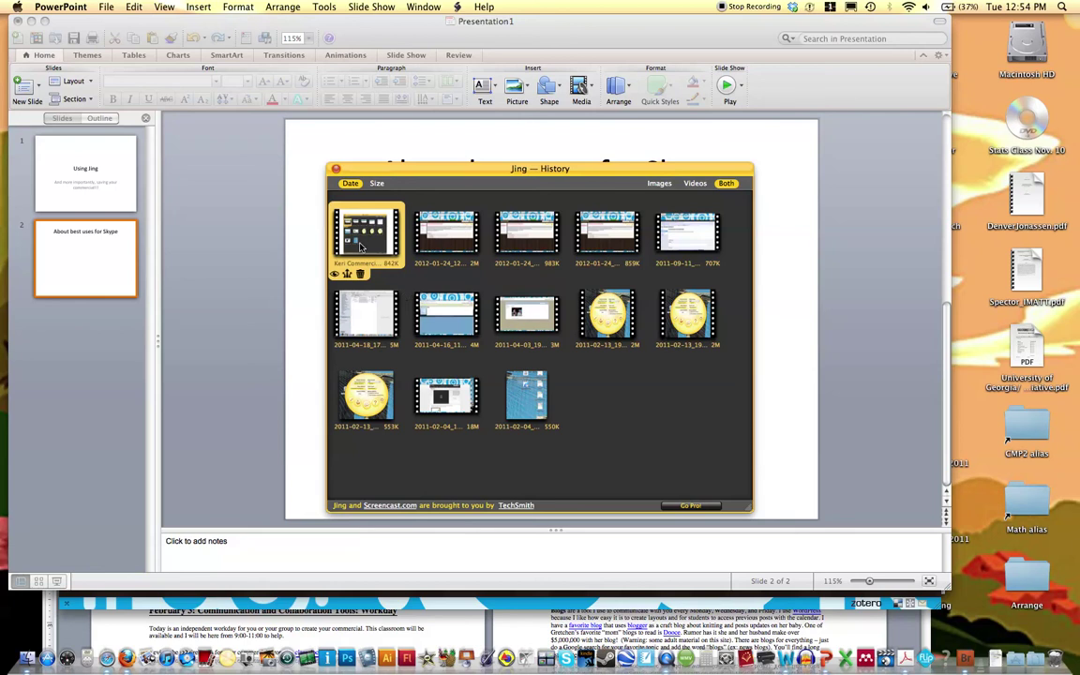
double_click(361, 246)
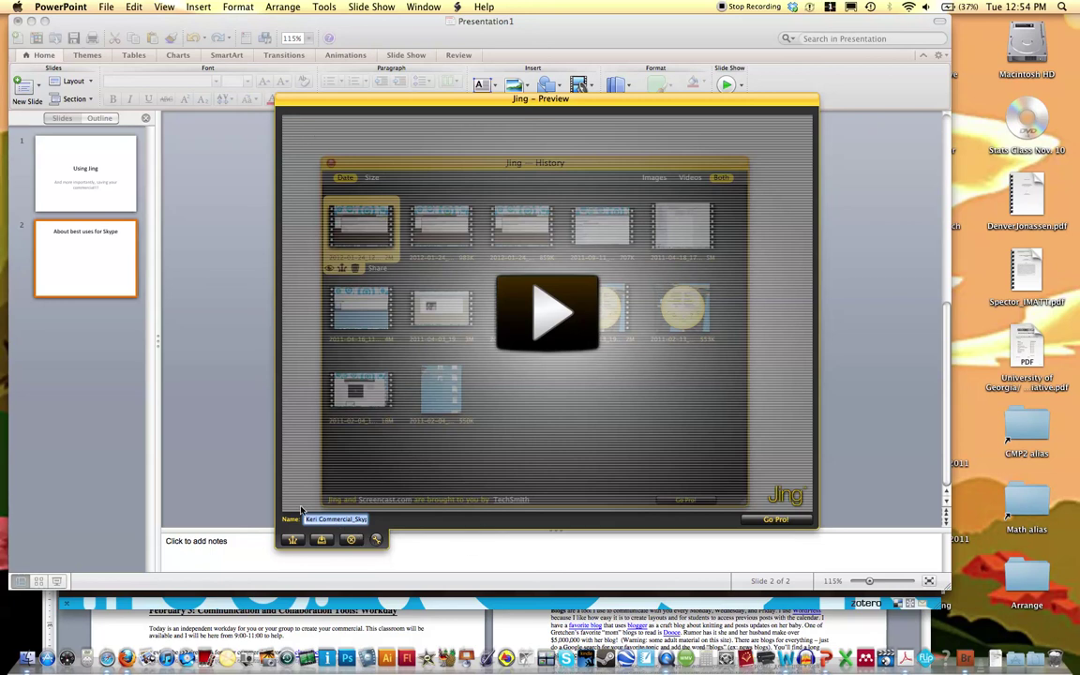
click(350, 540)
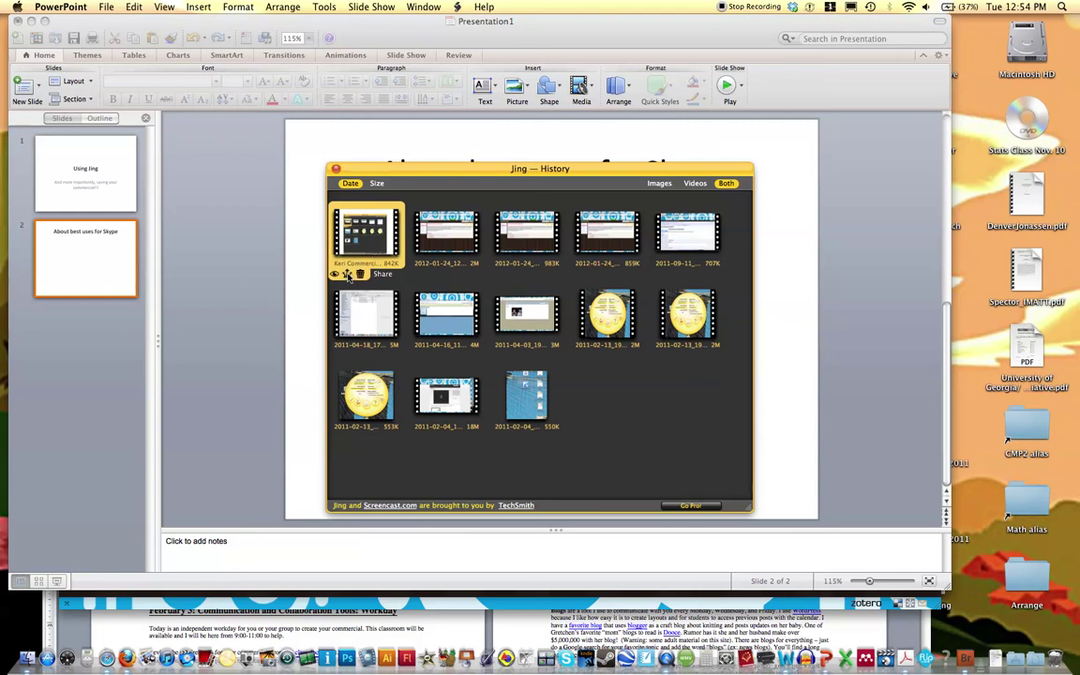
click(347, 274)
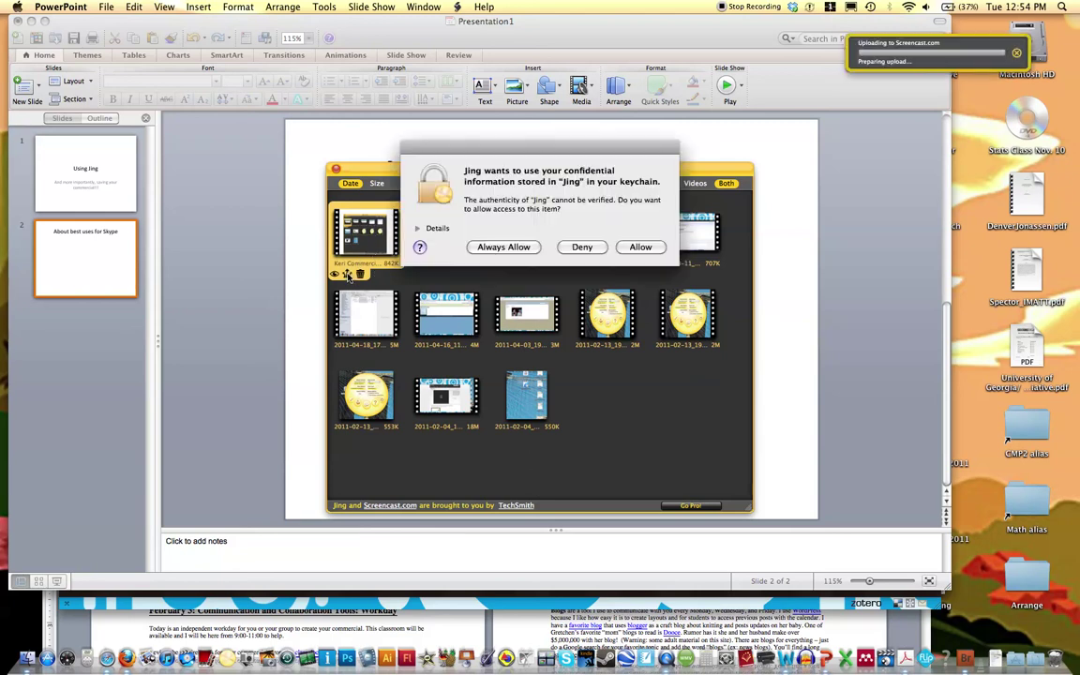
click(638, 247)
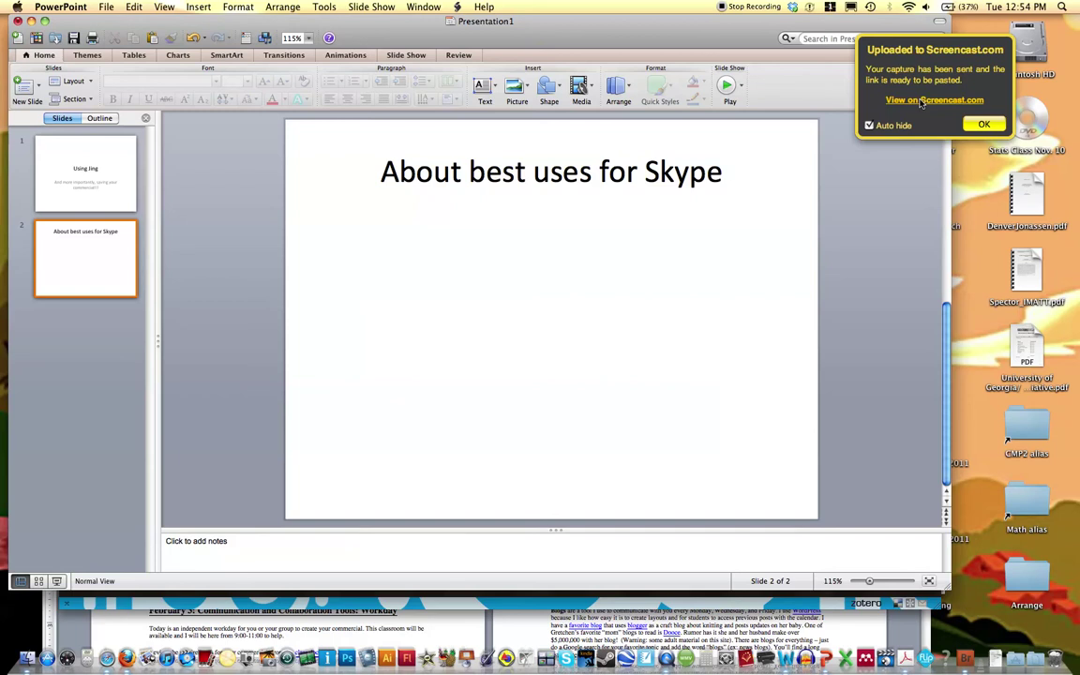
View the Skype commercial on Screencast.com, select its URL, and play it to 0:06
click(927, 101)
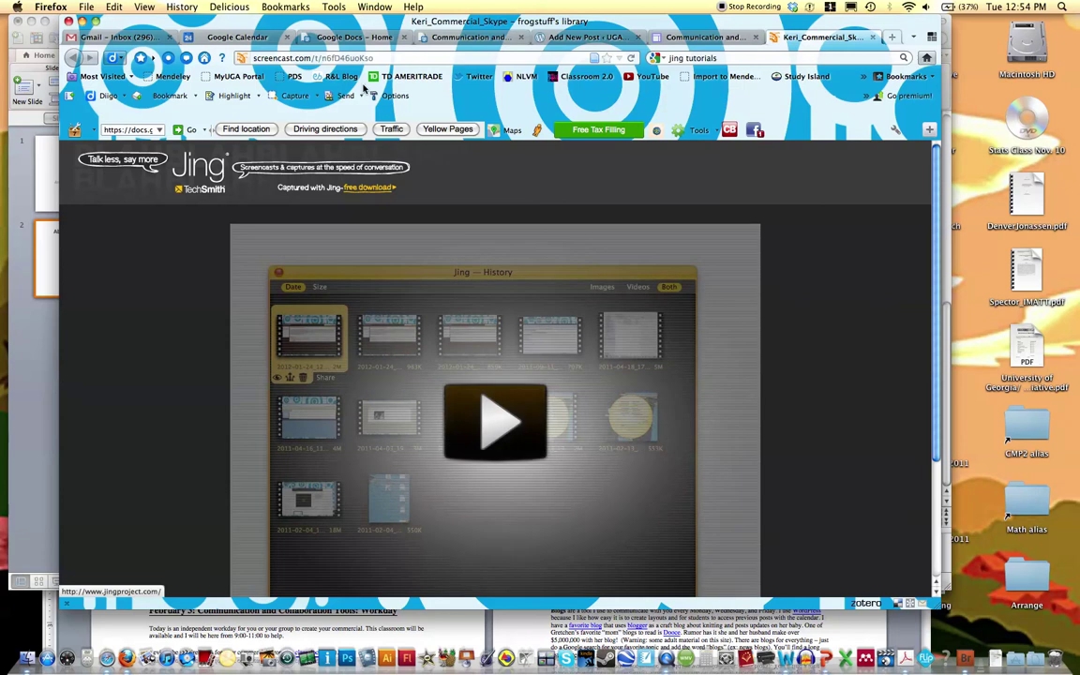
click(341, 58)
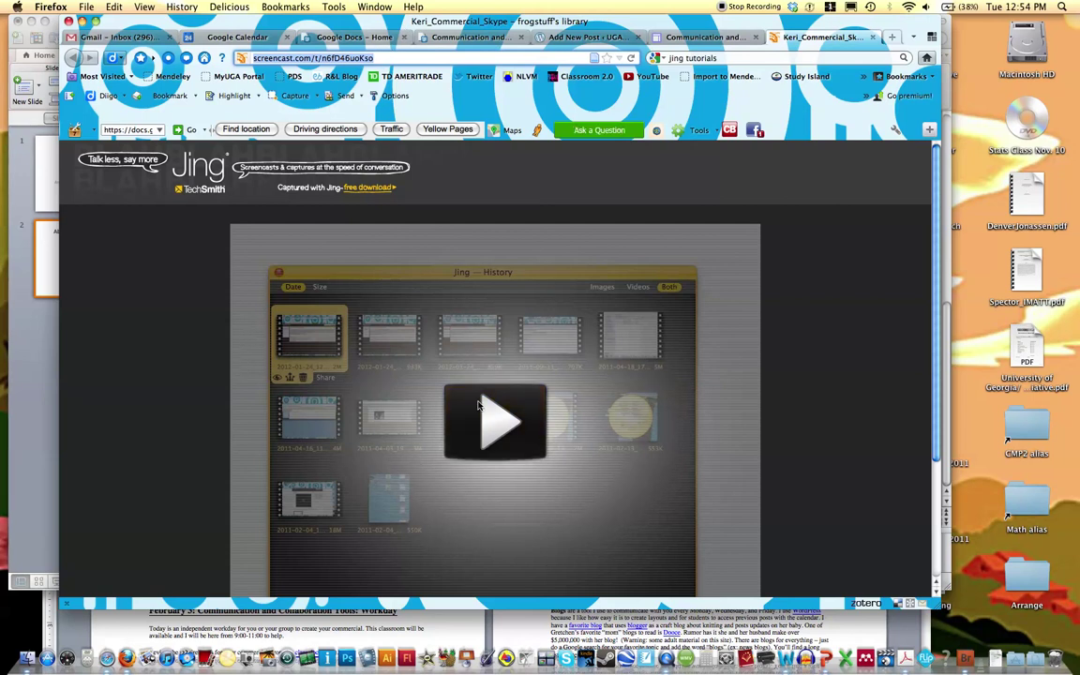
click(489, 413)
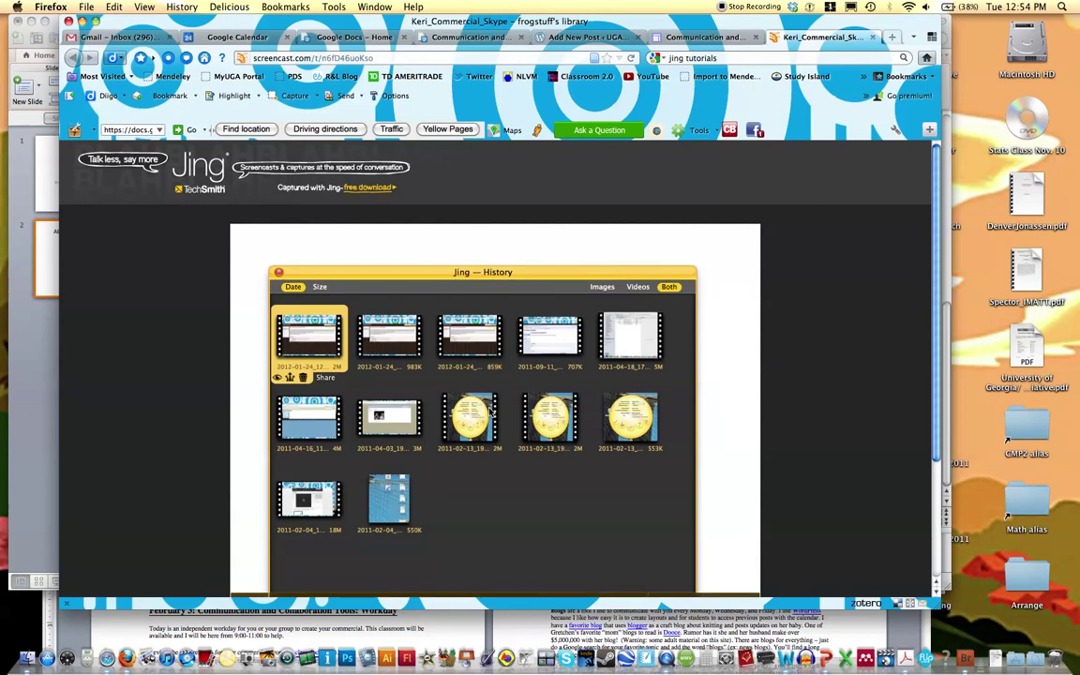
scroll(384, 302, down, 3)
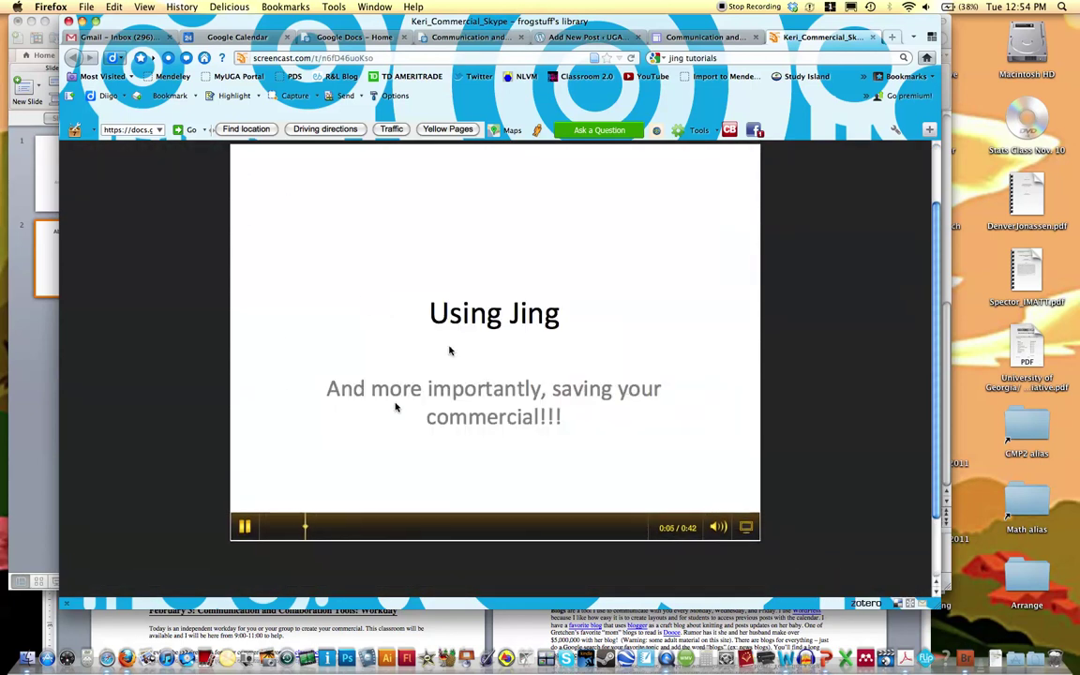
click(351, 150)
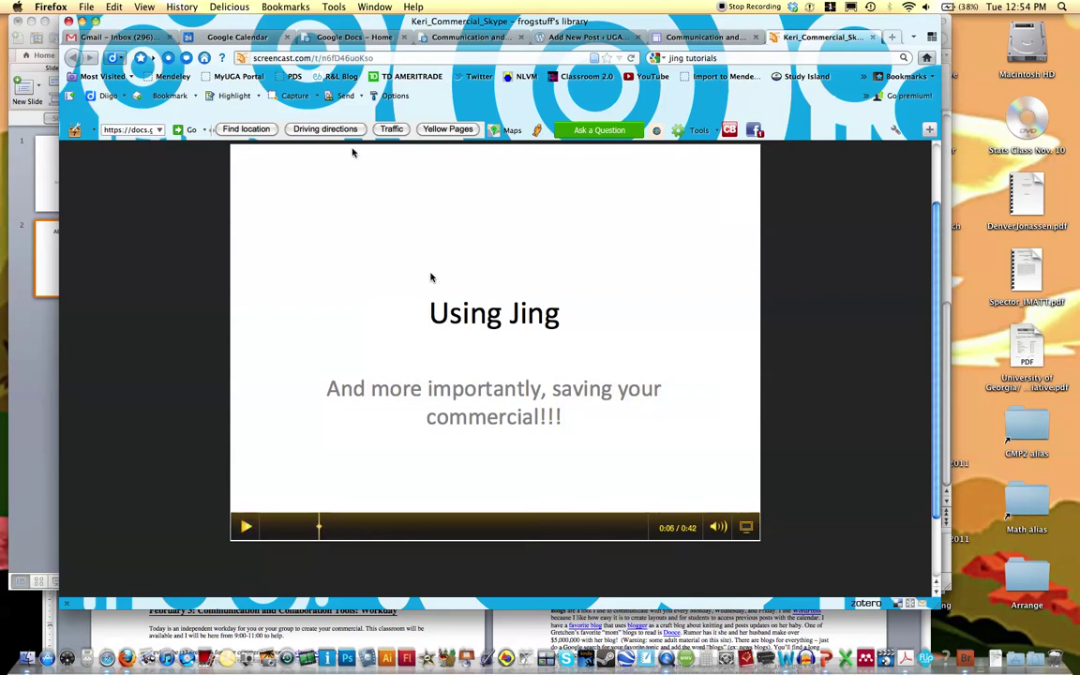